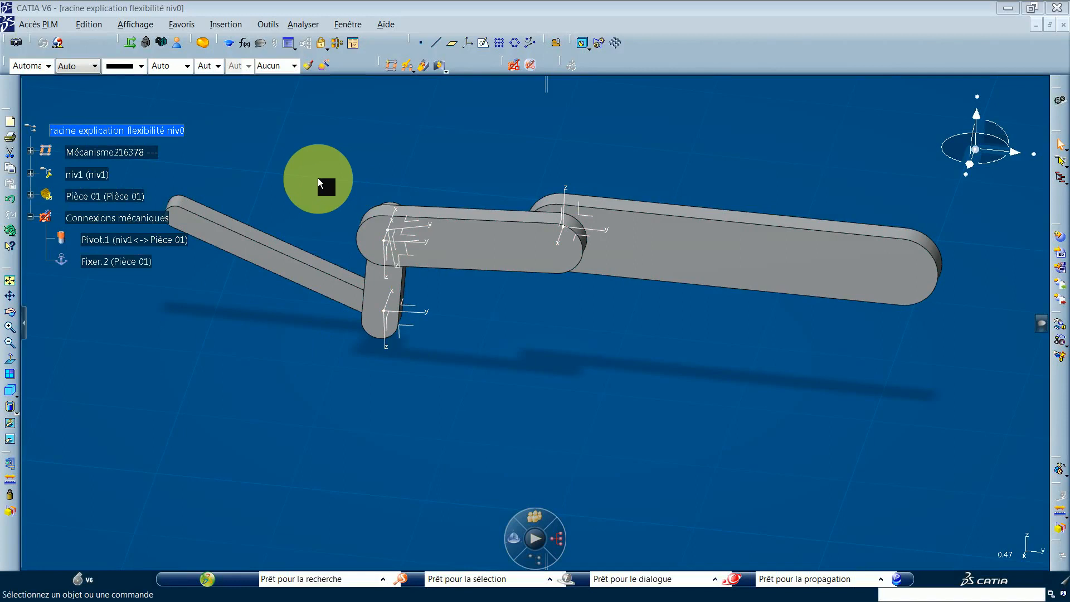
Simulate the root mechanism by varying its angle command in the mechanism player
left_click(424, 66)
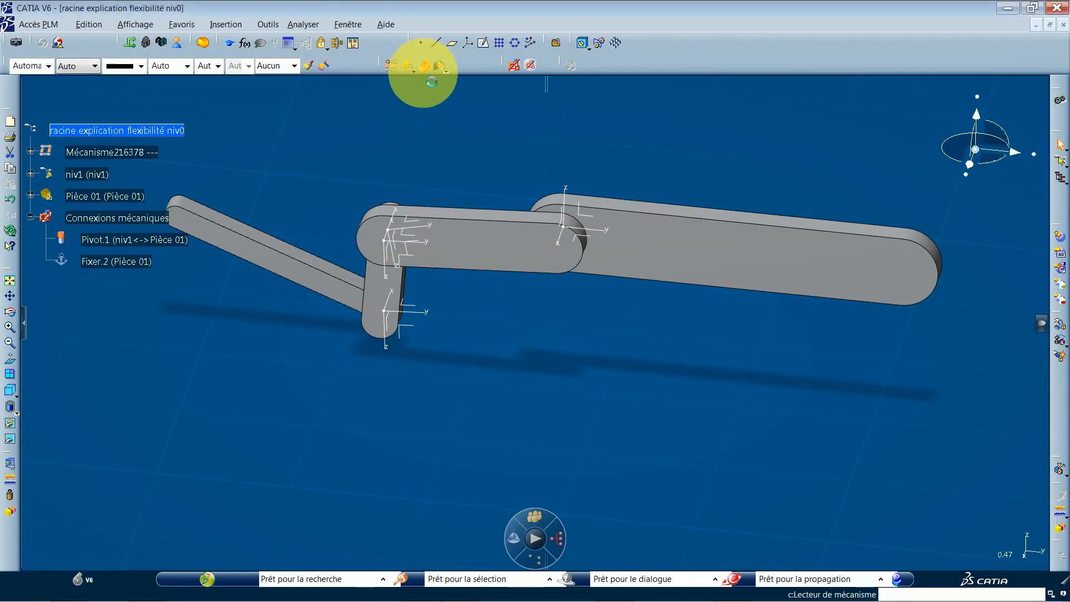
left_click_drag(799, 444, 791, 444)
left_click(932, 457)
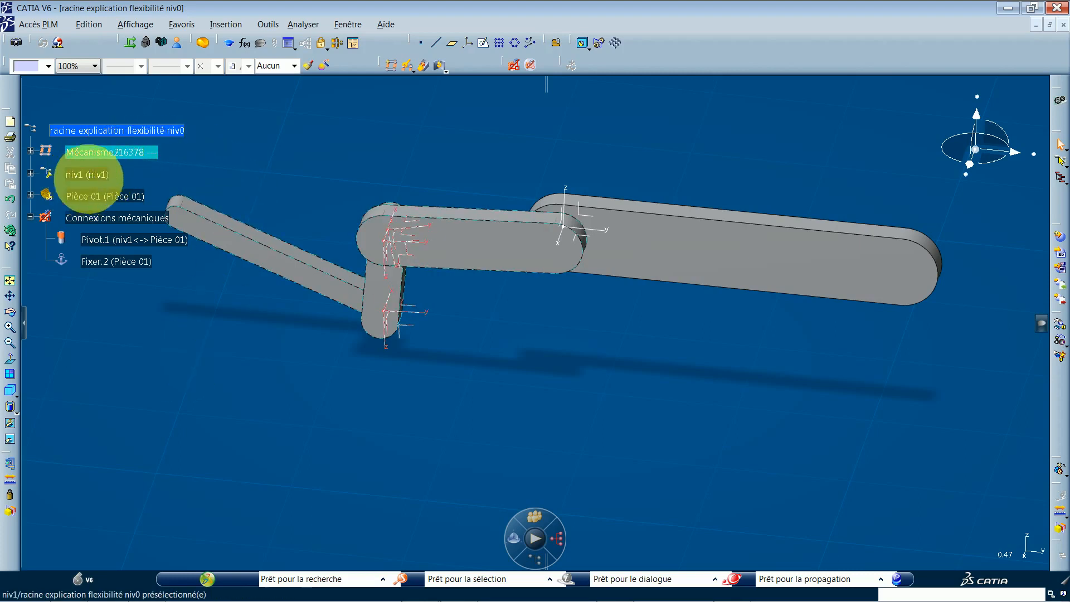
In the niv1 window, make niv1 flexible at instantiation, with niv2 and Pièce 11 as repositionable instances
left_click(92, 152)
left_click(348, 25)
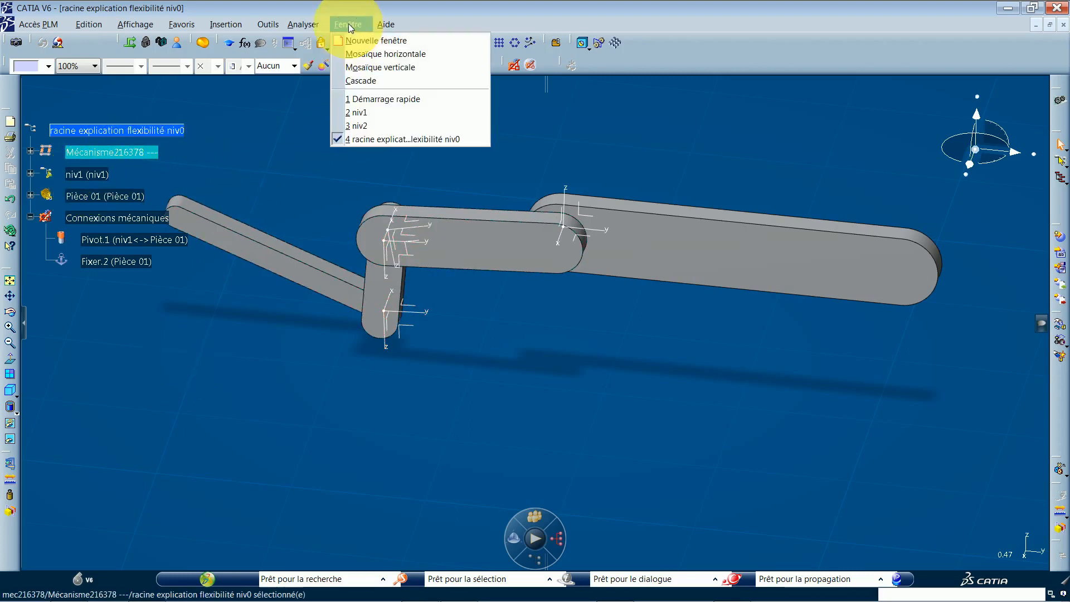
left_click(357, 112)
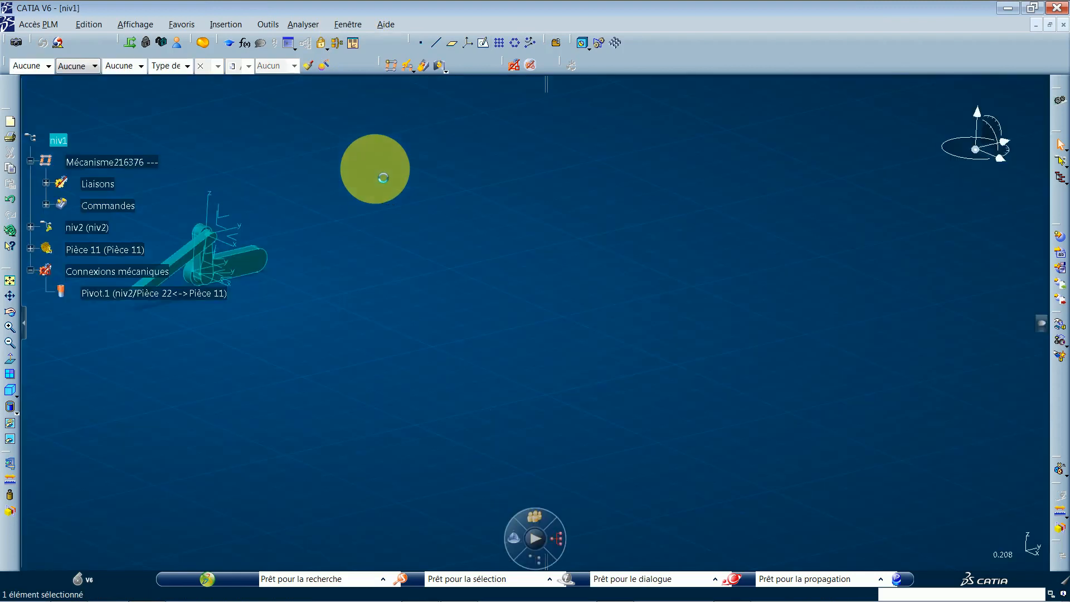
middle_click_drag(272, 282, 468, 282)
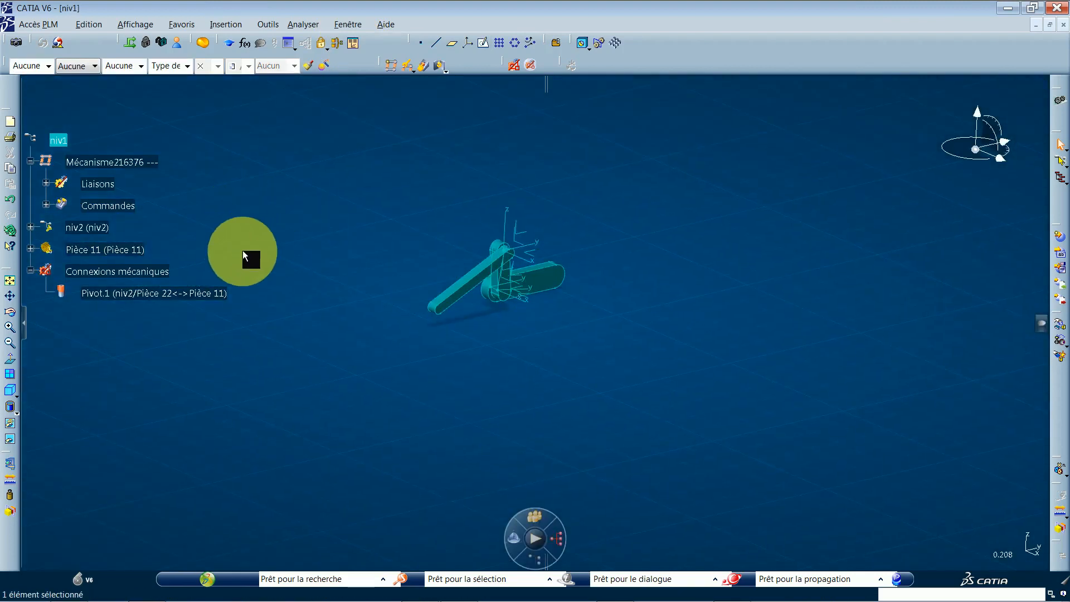
right_click(58, 141)
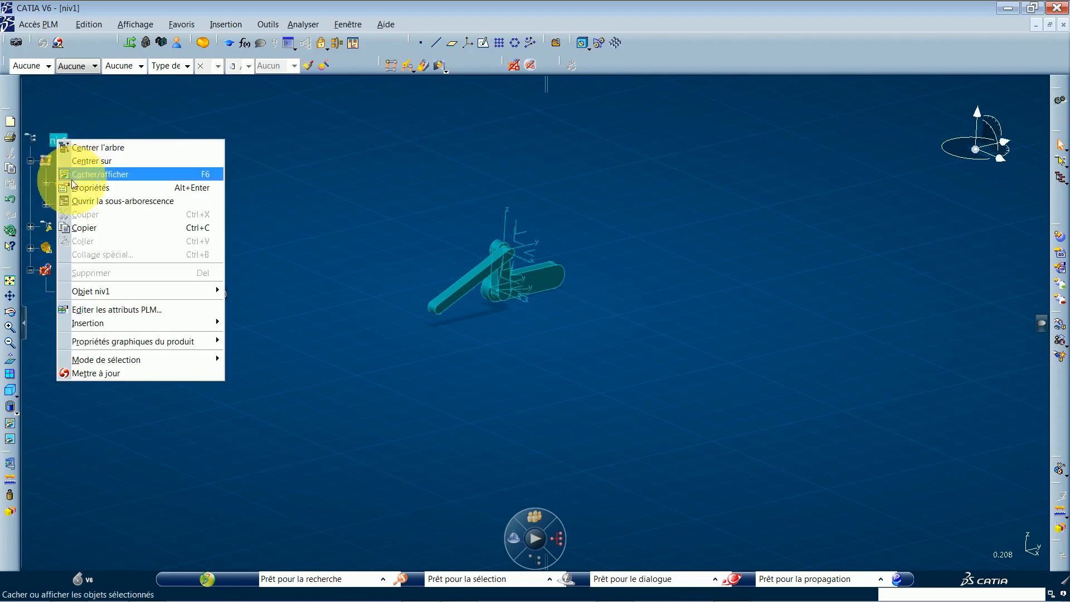
left_click(92, 188)
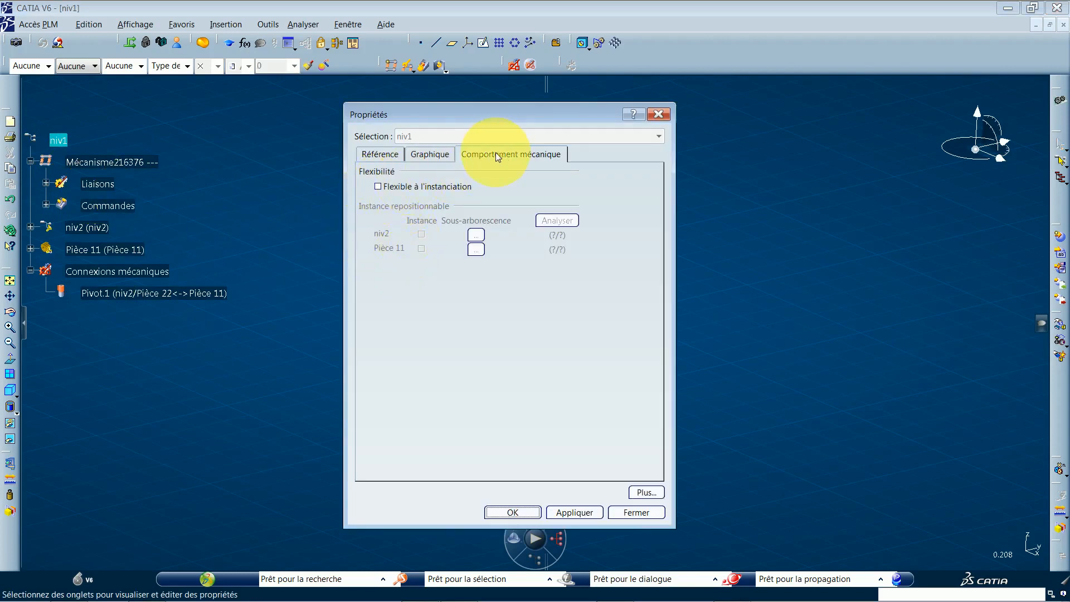
left_click(379, 188)
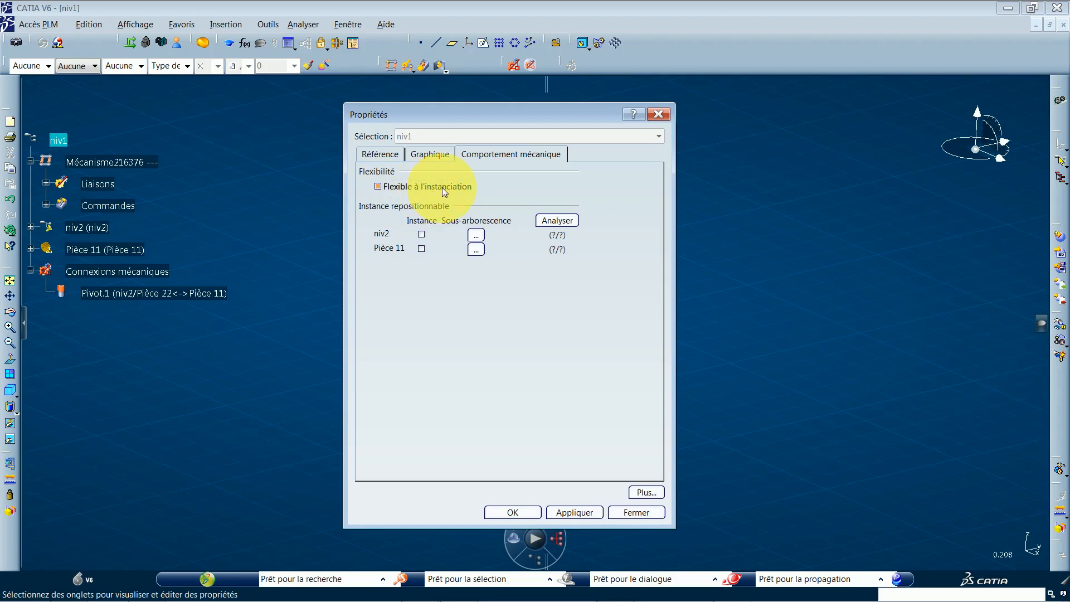
left_click(422, 237)
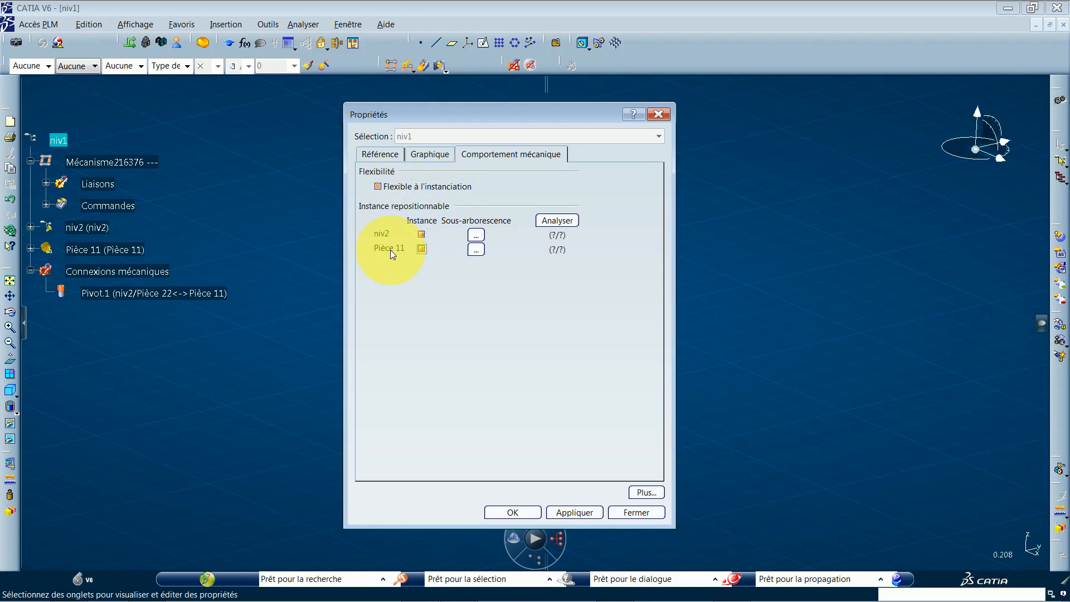
left_click(496, 511)
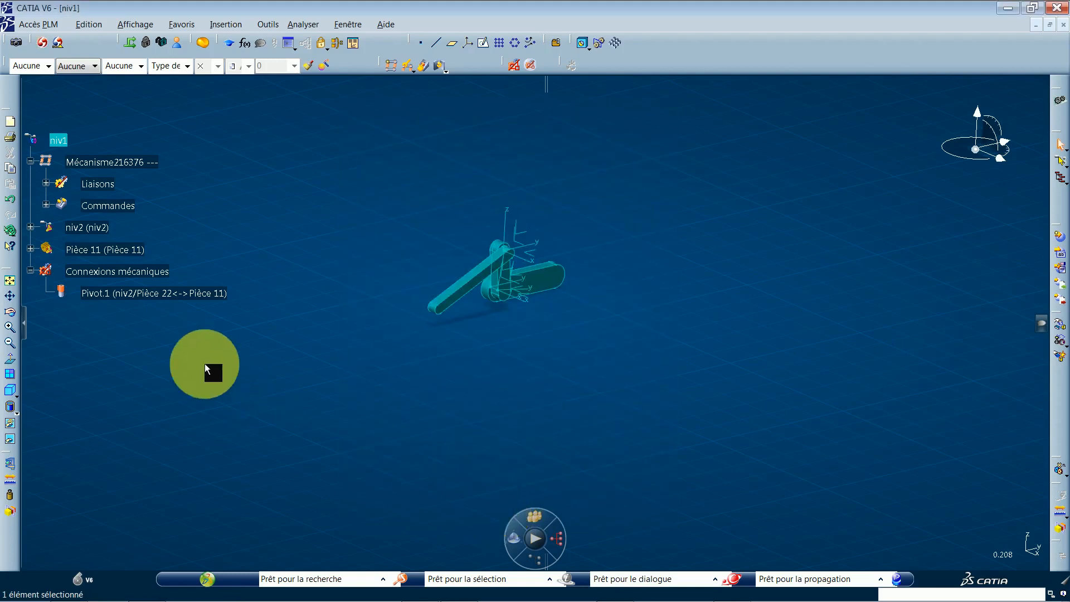
Return to the niv0 root assembly and update it, accepting the creation of the flexible mechanical connection
left_click(352, 24)
left_click(366, 135)
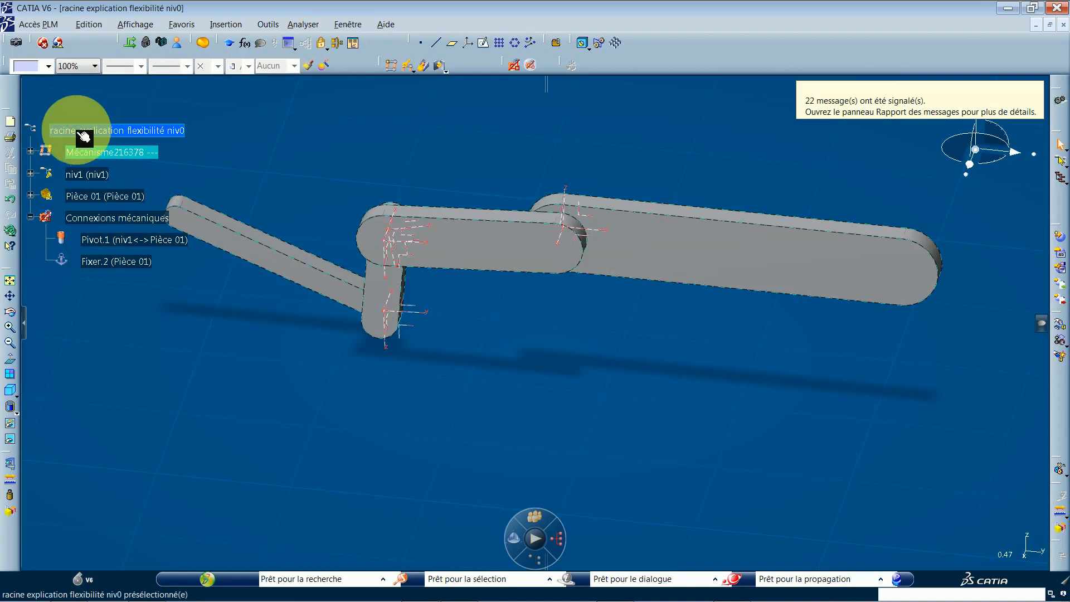
left_click(43, 42)
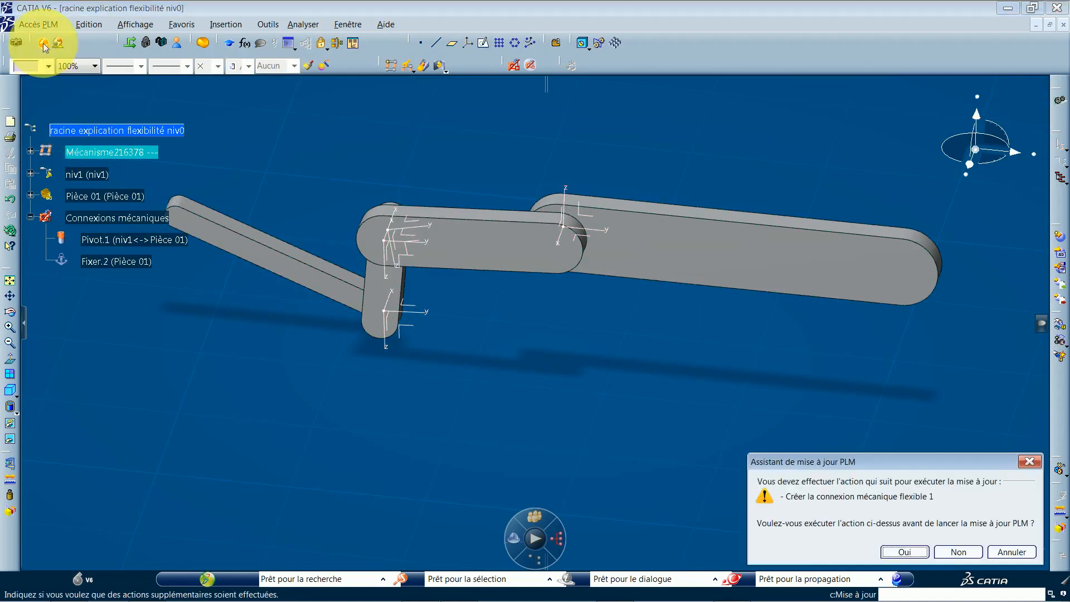
left_click(892, 549)
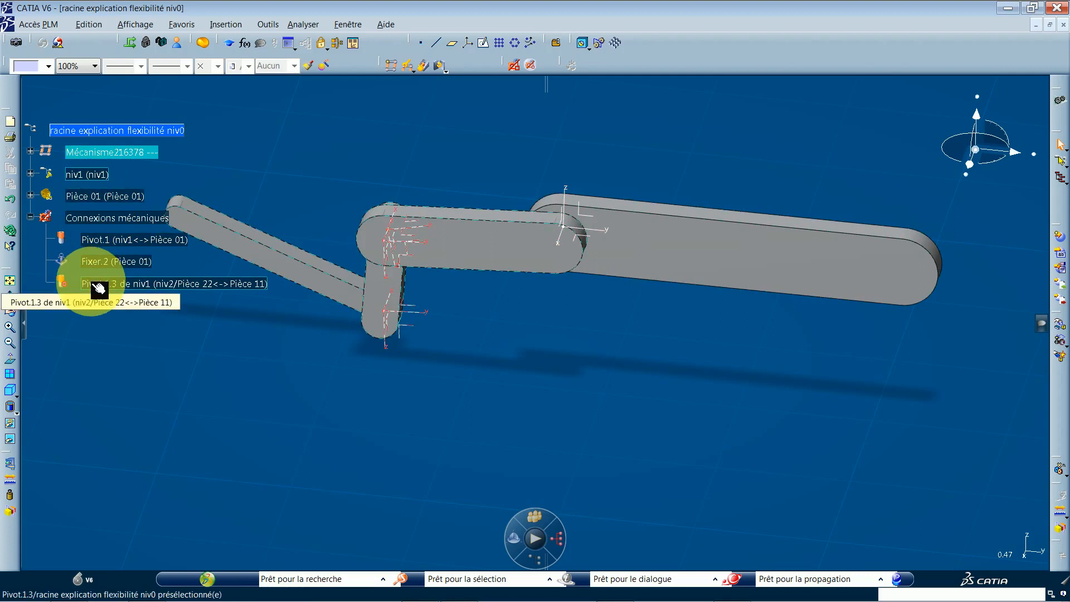
Include the joints Fixer.2 and Pivot.1.3 in the root mechanism, with Pivot.1.3 driven by Angle 1
left_click(409, 73)
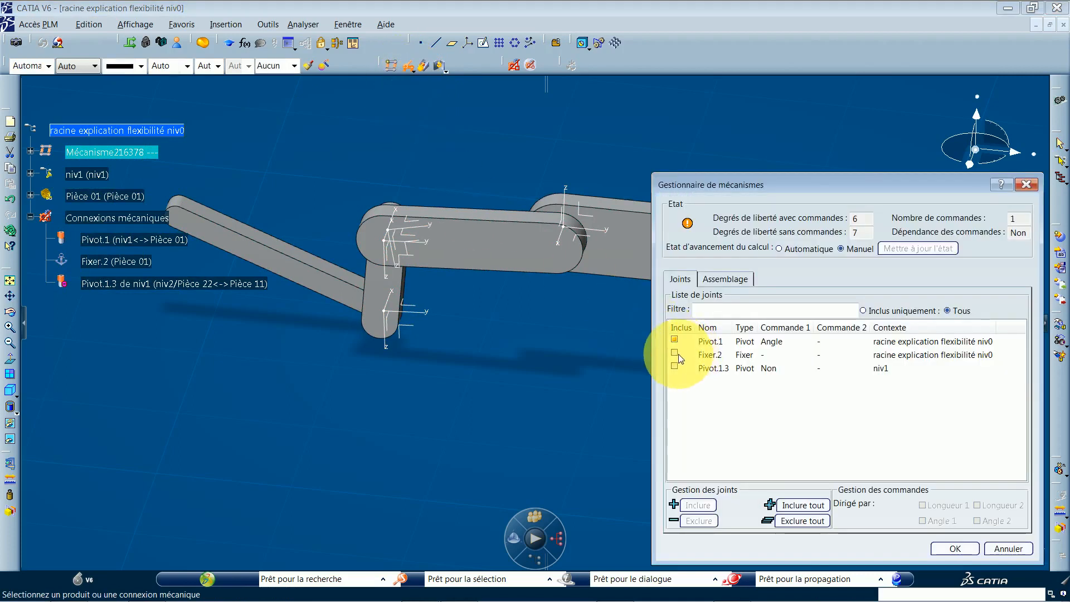
left_click(674, 353)
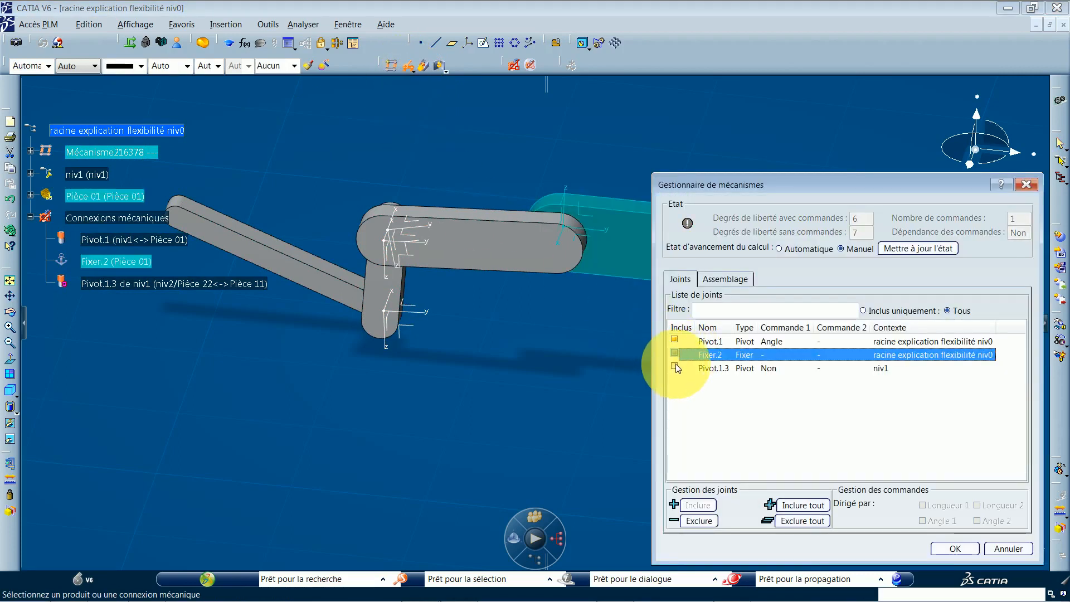
left_click(676, 368)
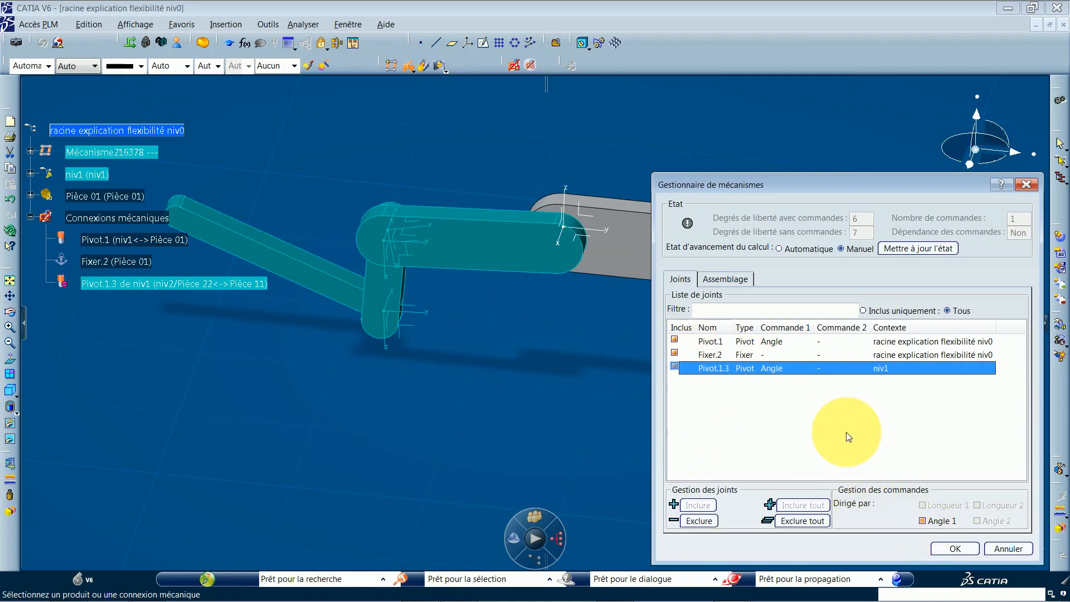
left_click(954, 548)
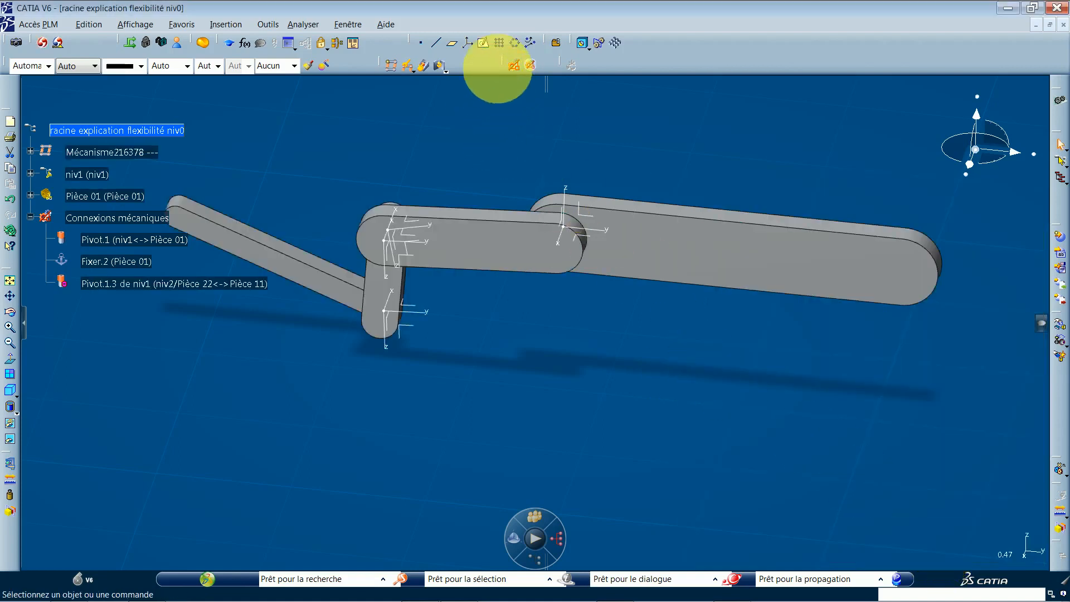
Simulate the root mechanism by varying both of its commands in the mechanism player
left_click(423, 65)
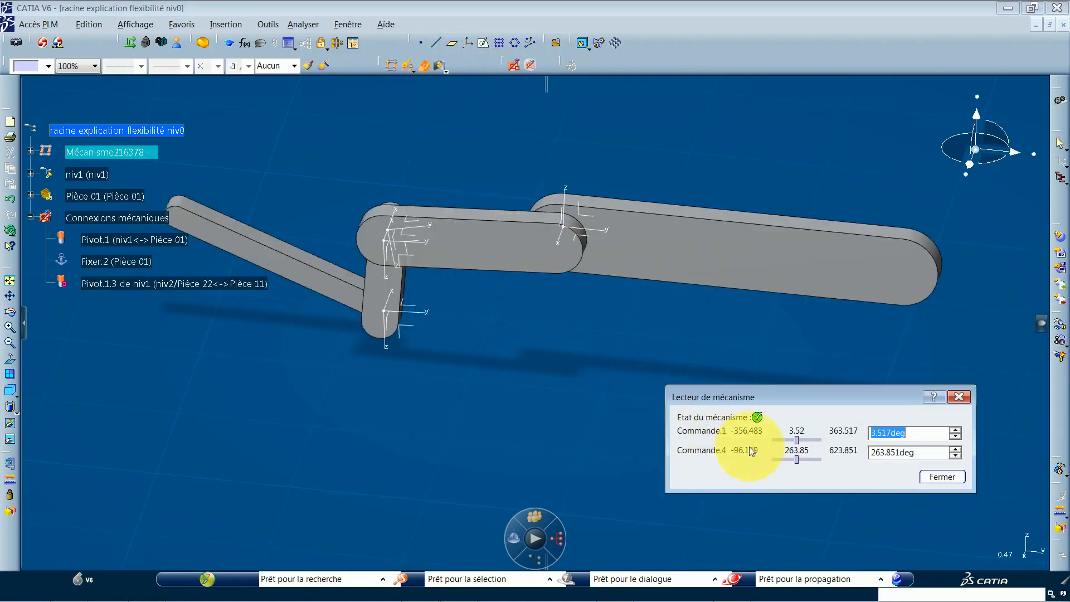
left_click_drag(797, 440, 794, 460)
left_click(941, 477)
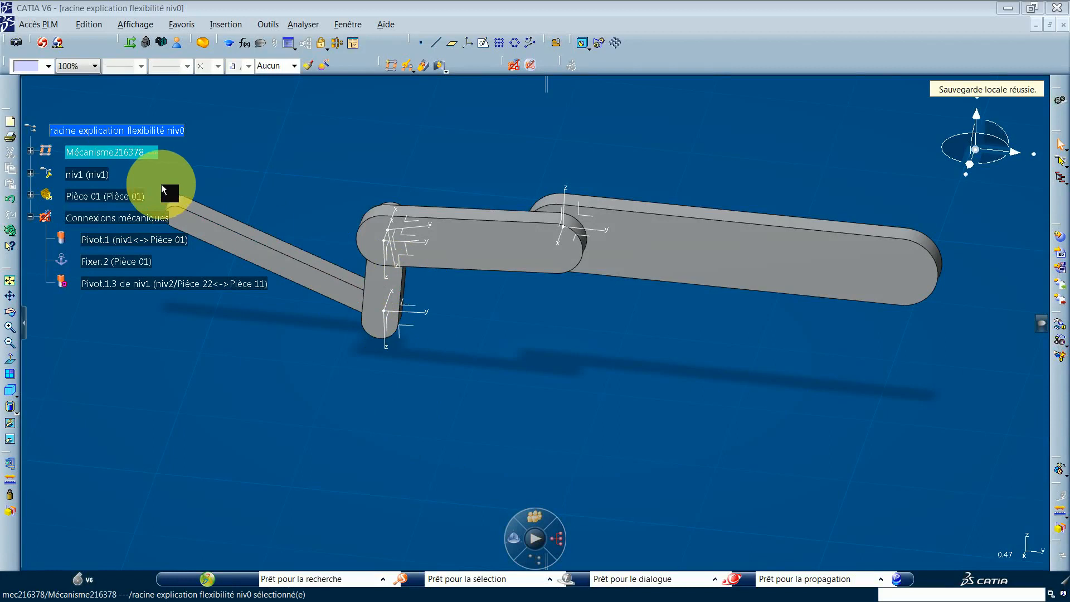
In the niv2 window, make niv2 flexible at instantiation, with Pièce 21 and Pièce 22 as repositionable instances
left_click(31, 173)
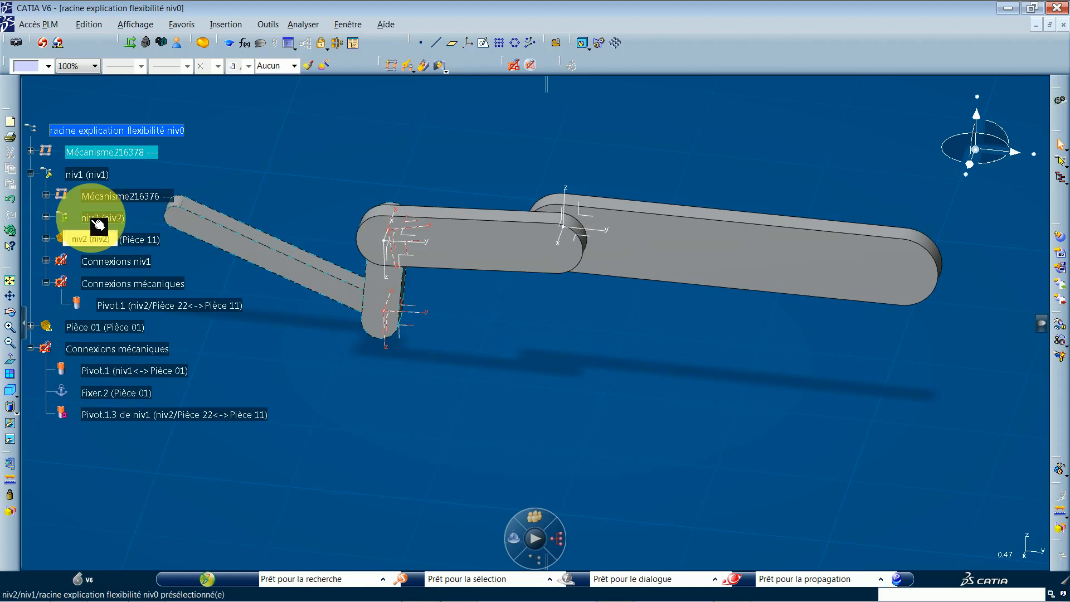
left_click(348, 24)
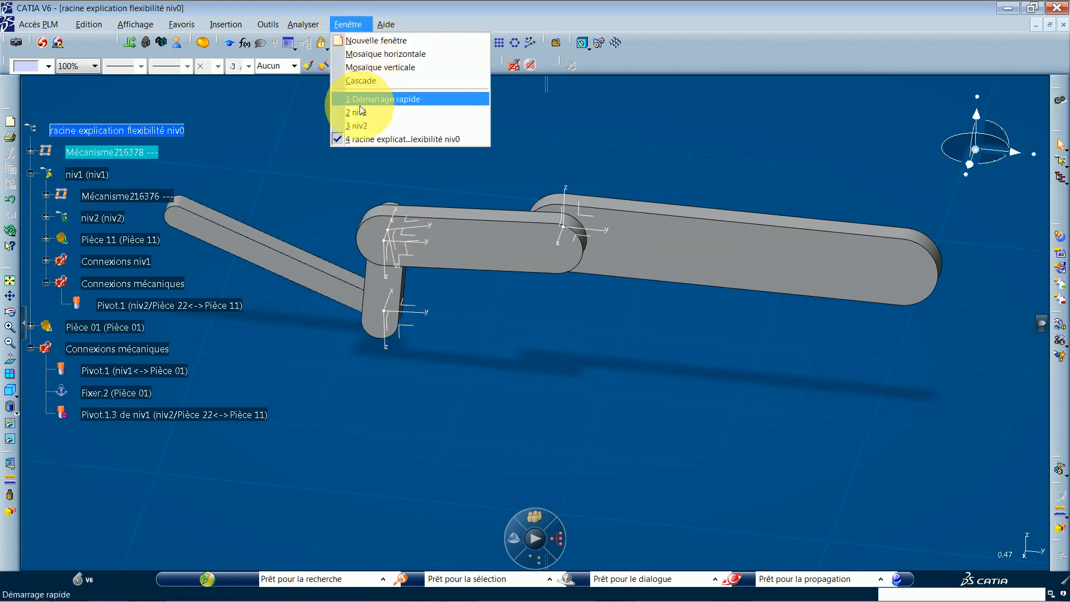
left_click(360, 127)
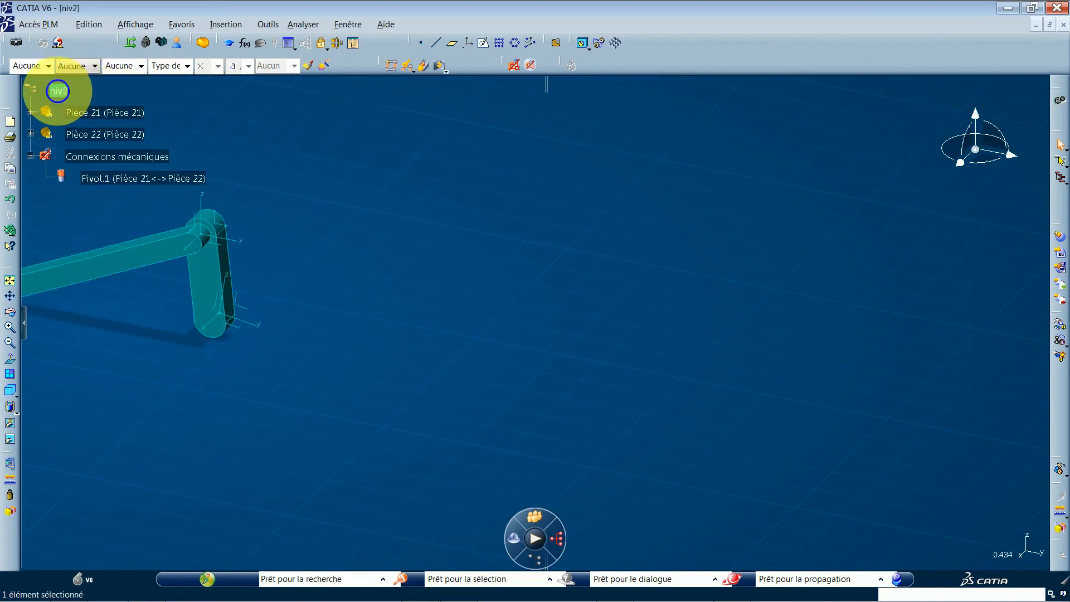
right_click(63, 94)
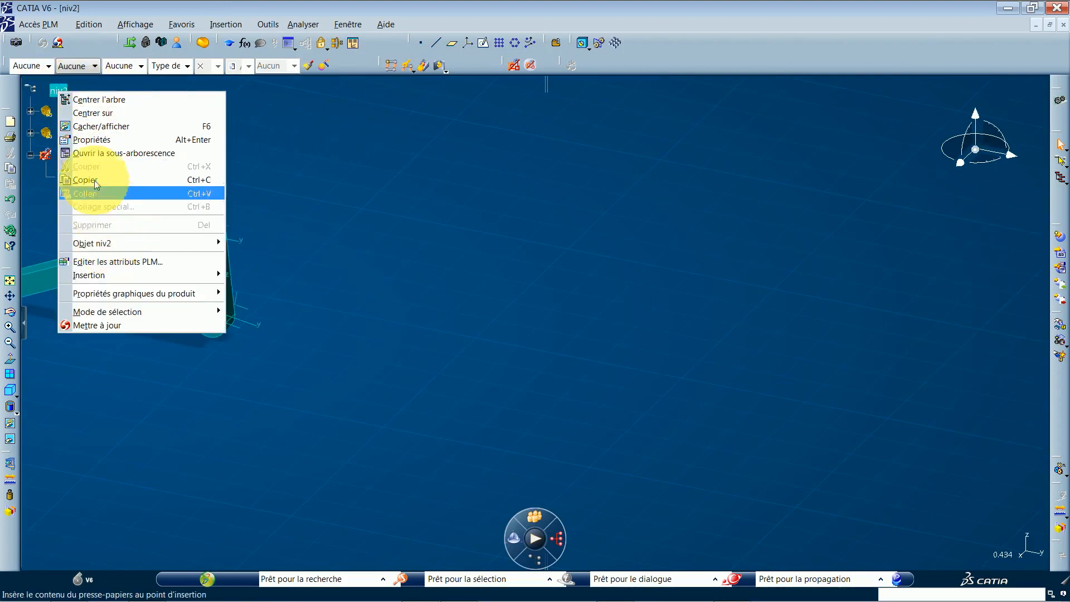
left_click(92, 140)
left_click(379, 188)
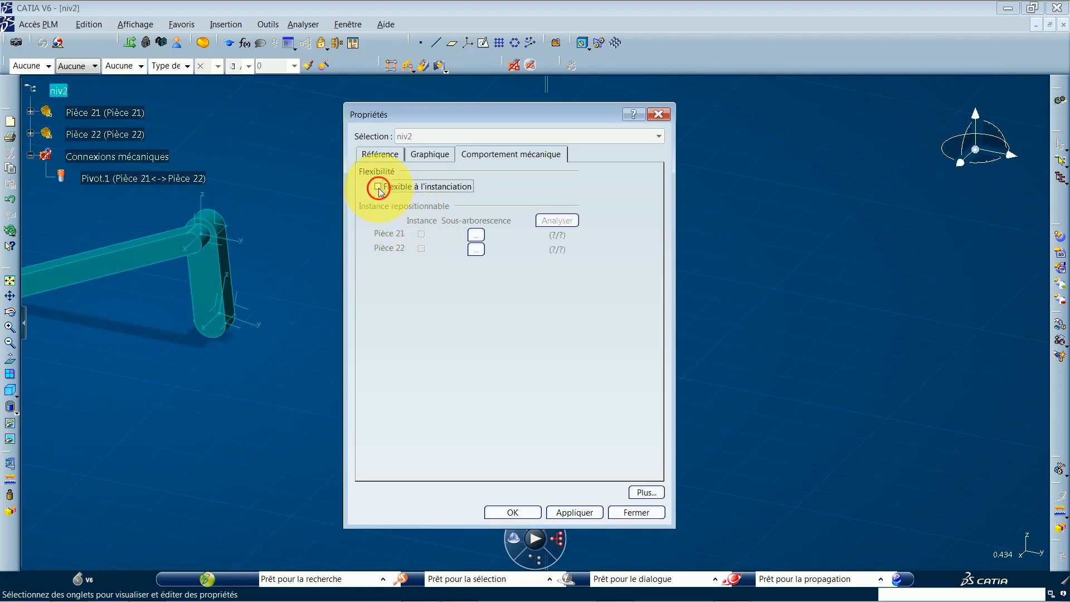
left_click(421, 234)
left_click(421, 249)
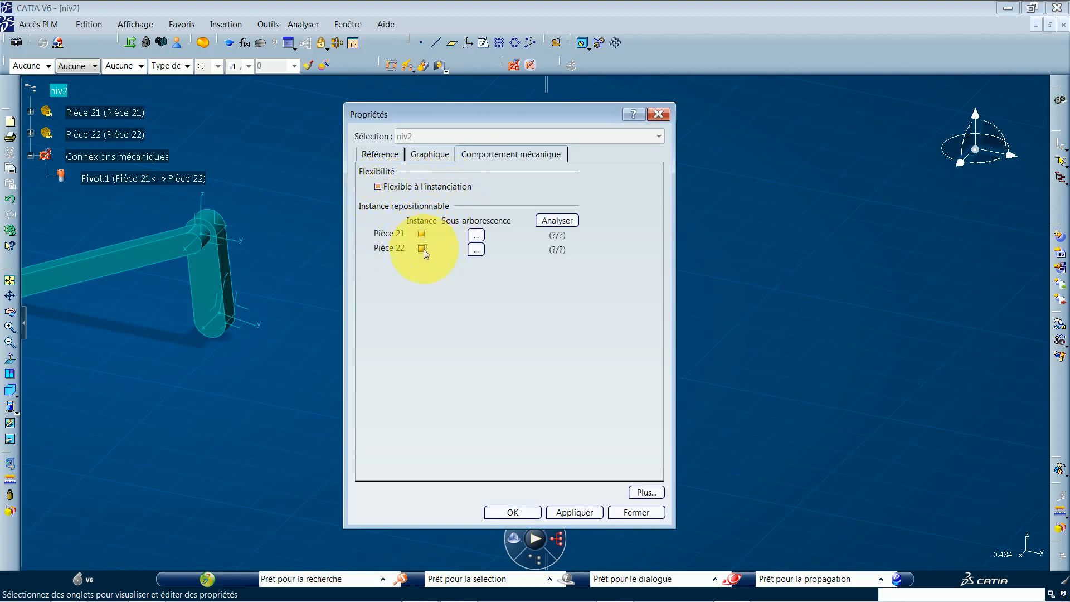
left_click(510, 513)
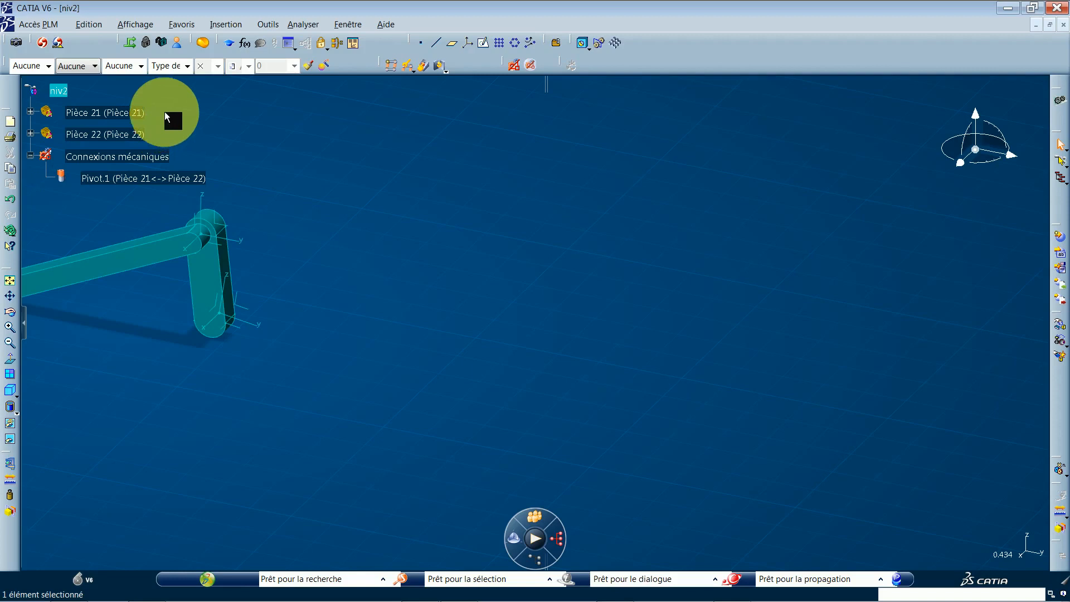
In niv1's mechanical behaviour properties, analyse the repositionable instances and examine the repositioning possibilities of niv2's sub-tree
left_click(346, 23)
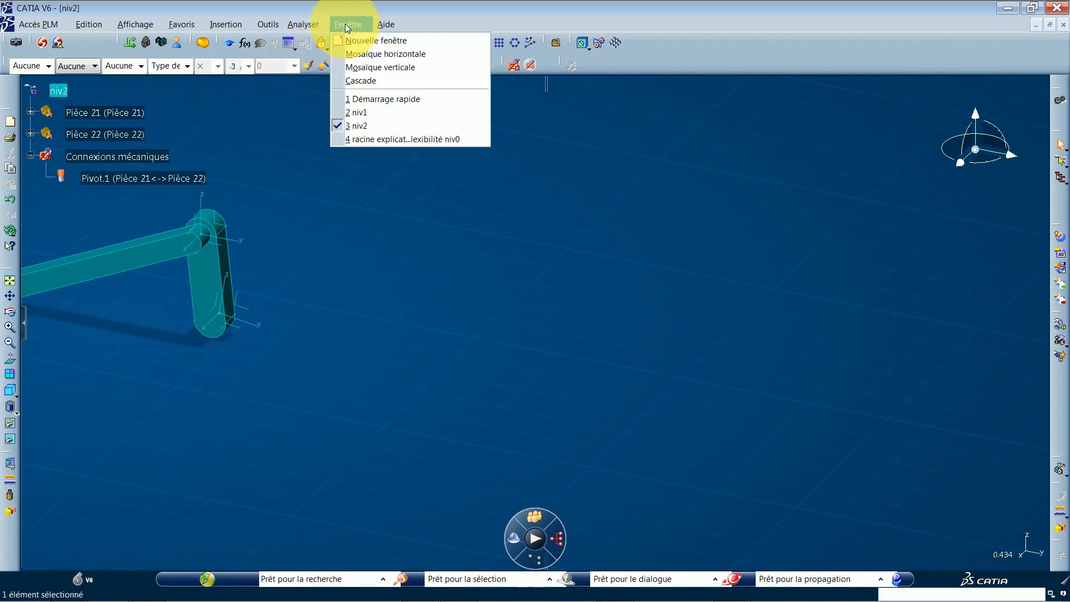
left_click(351, 113)
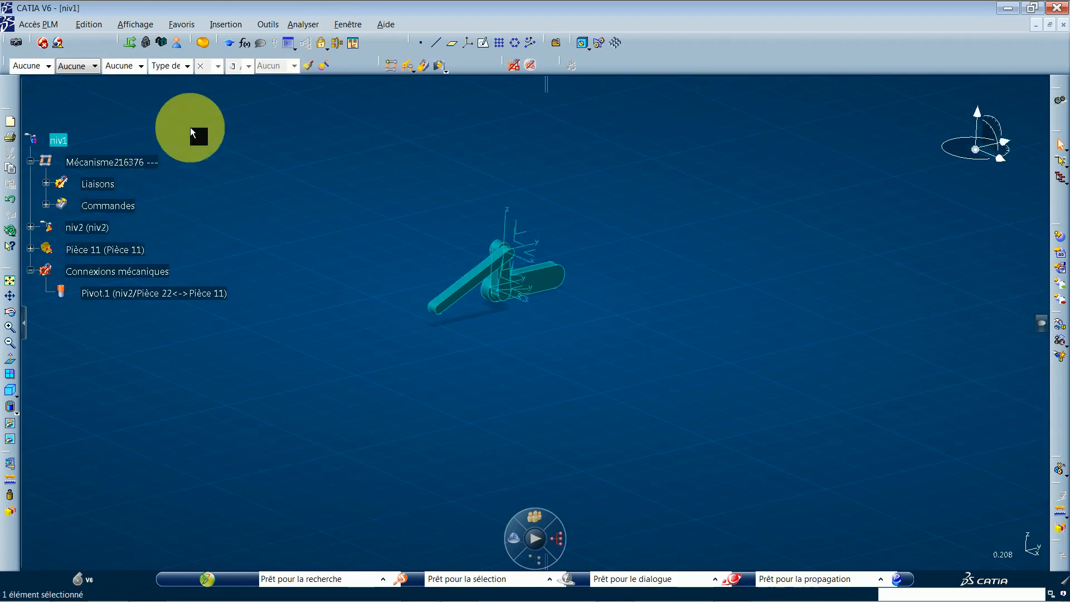
right_click(58, 142)
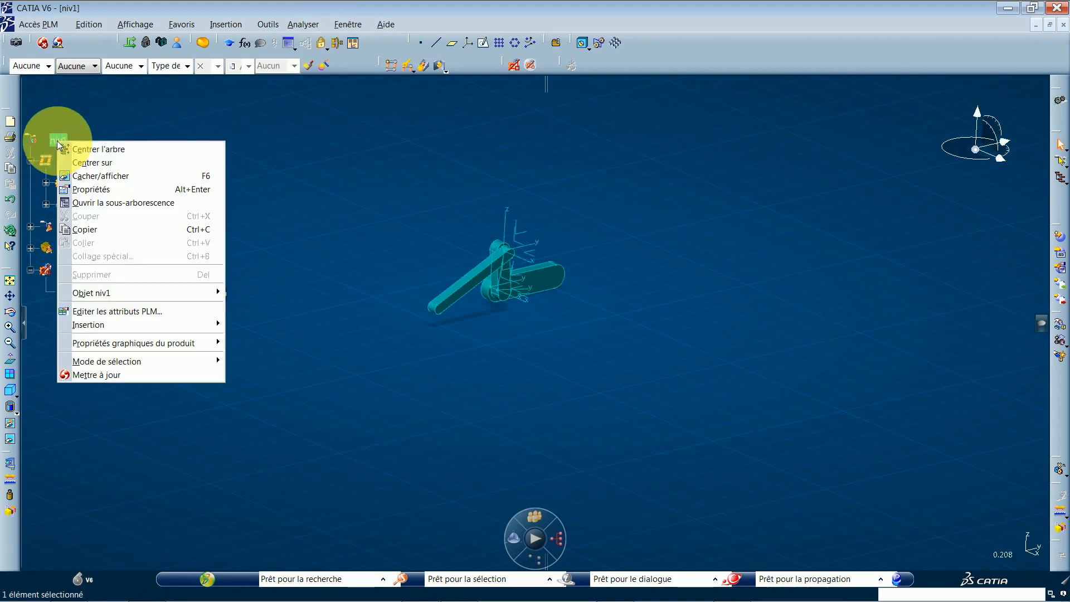
left_click(83, 189)
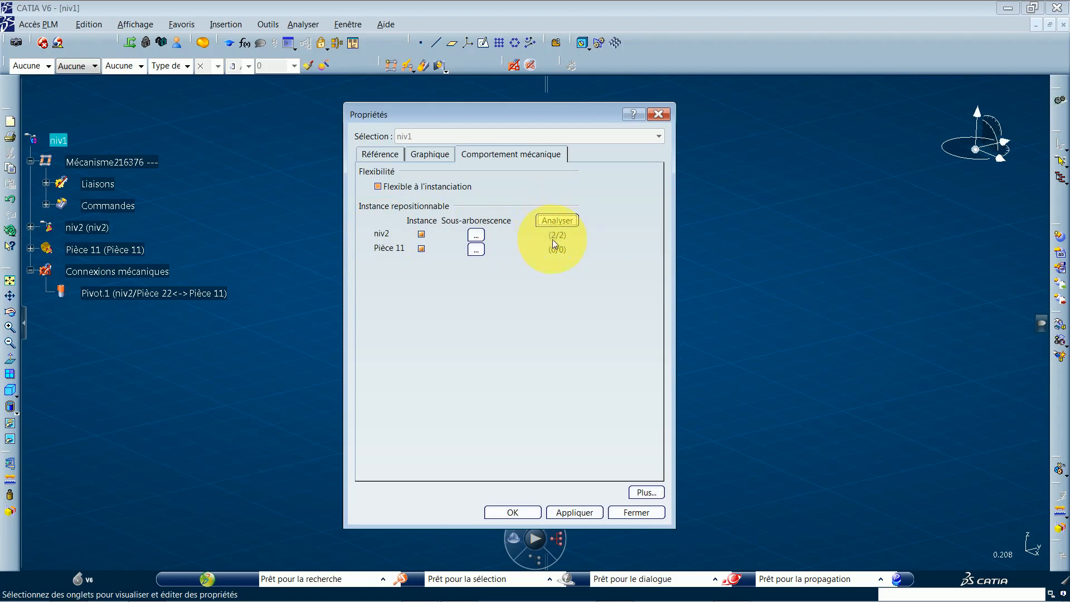
left_click(476, 235)
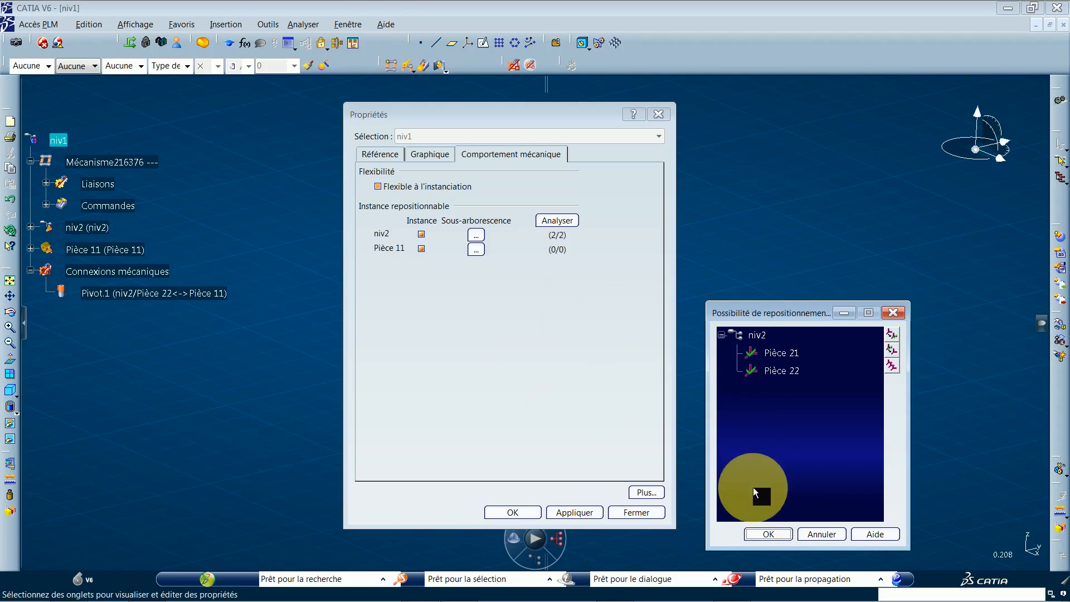
left_click(767, 535)
left_click(548, 512)
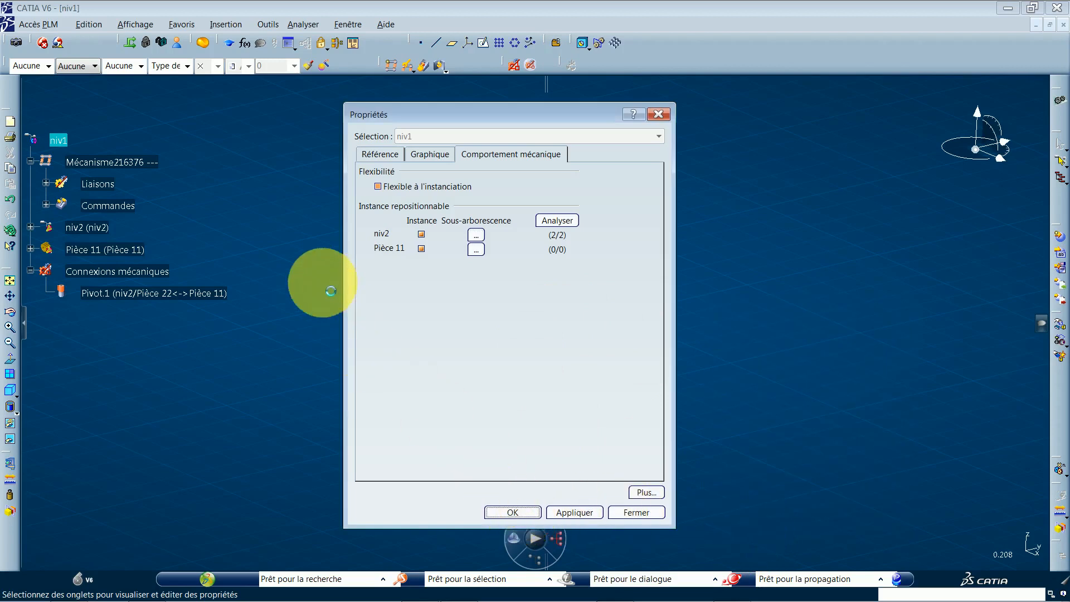
In the root niv0 window, run the PLM update, creating the flexible mechanical connections for the Pivot joint between Pièce 21 and Pièce 22
left_click(352, 24)
left_click(369, 142)
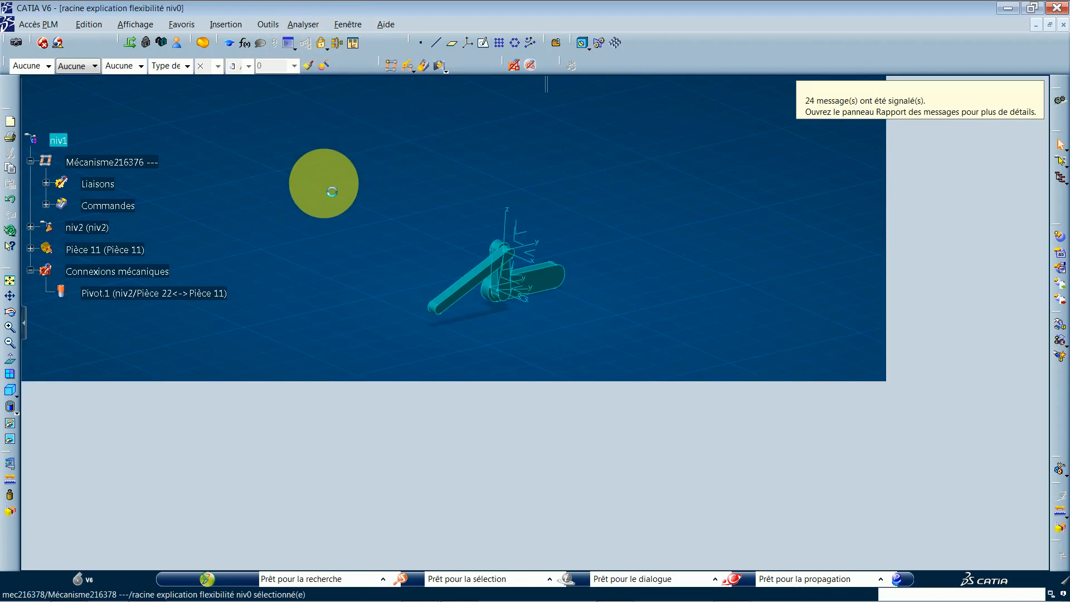
left_click(43, 43)
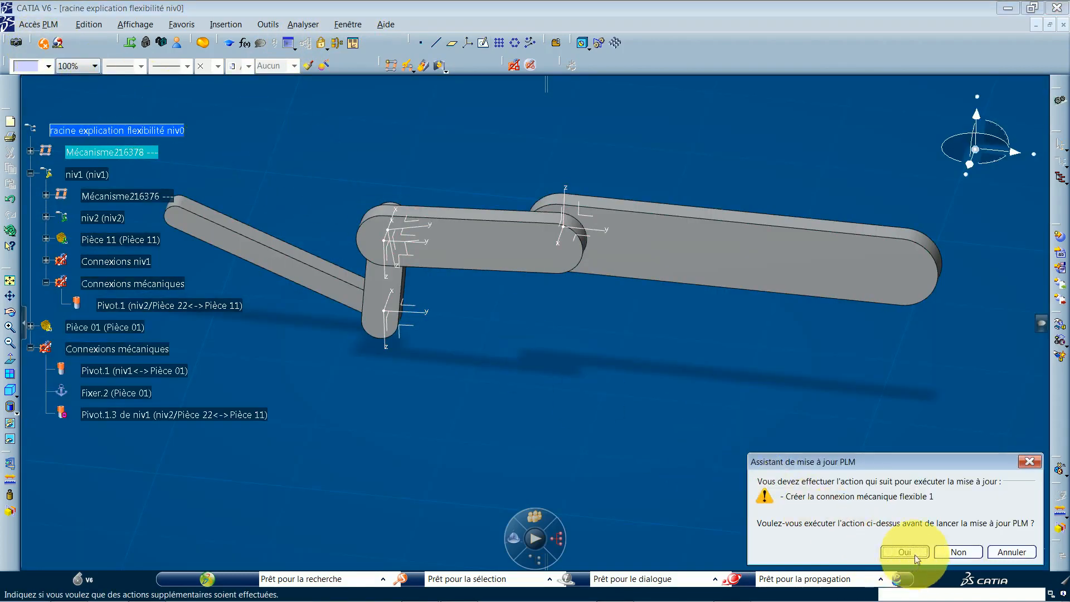
left_click(903, 551)
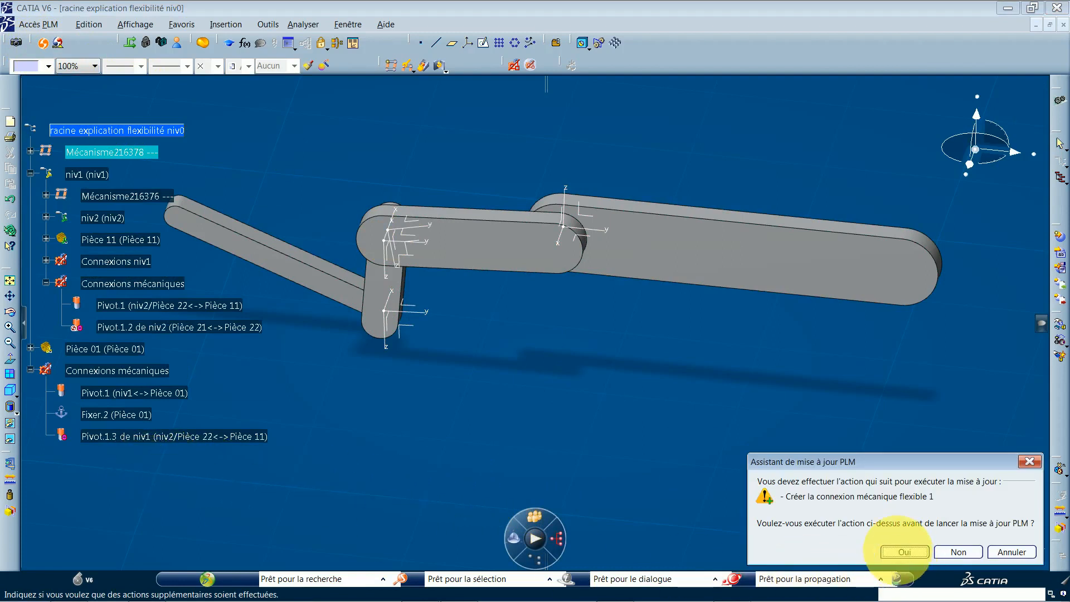
left_click(904, 552)
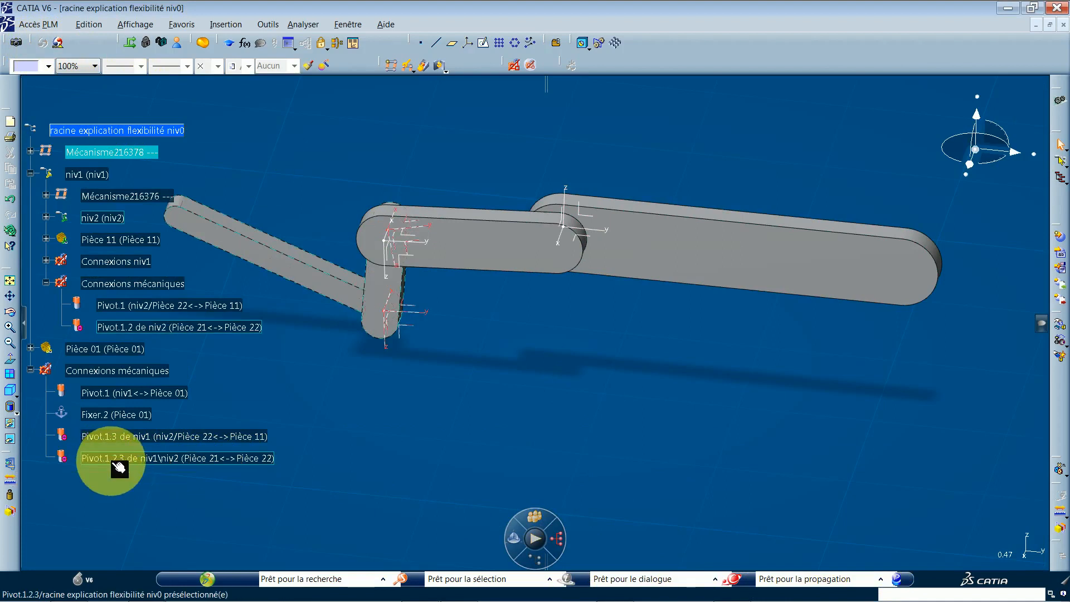
Include the joint Pivot.1.2.3 in the root mechanism, driven by Angle 1
left_click(409, 67)
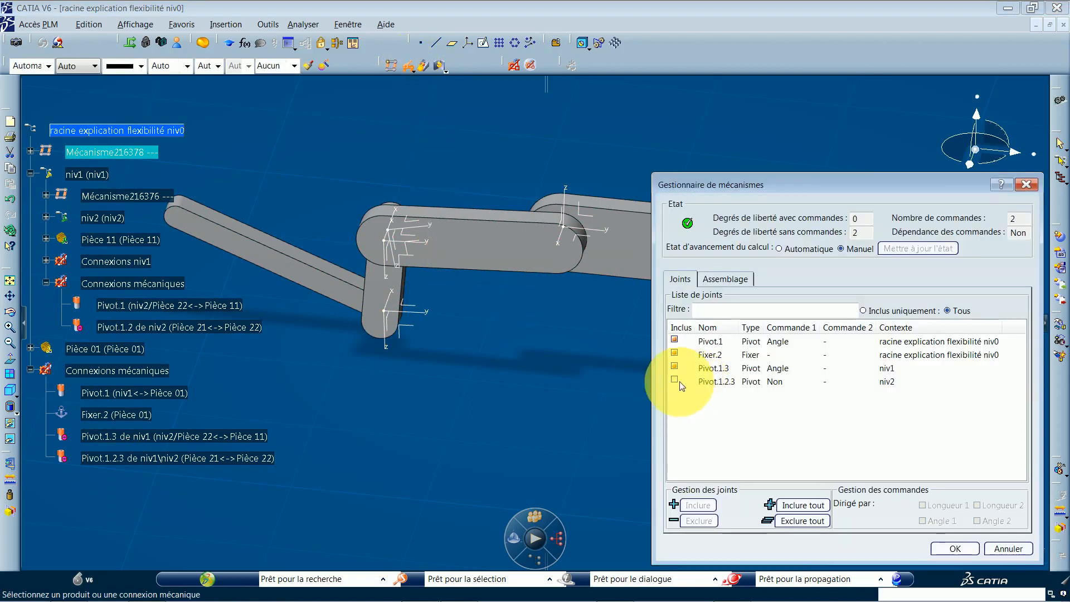
left_click(675, 382)
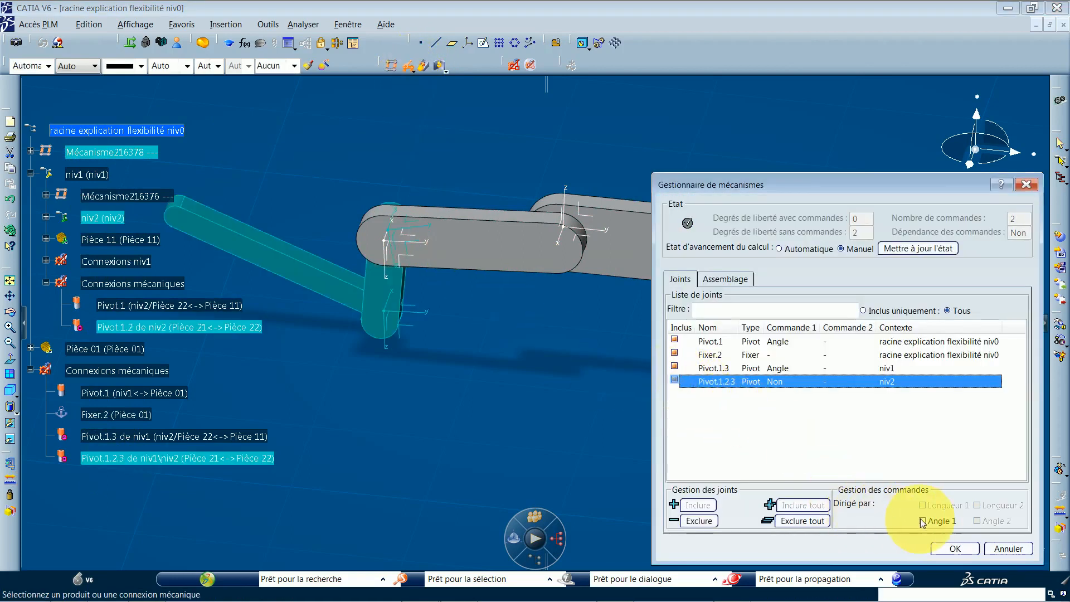
left_click(955, 550)
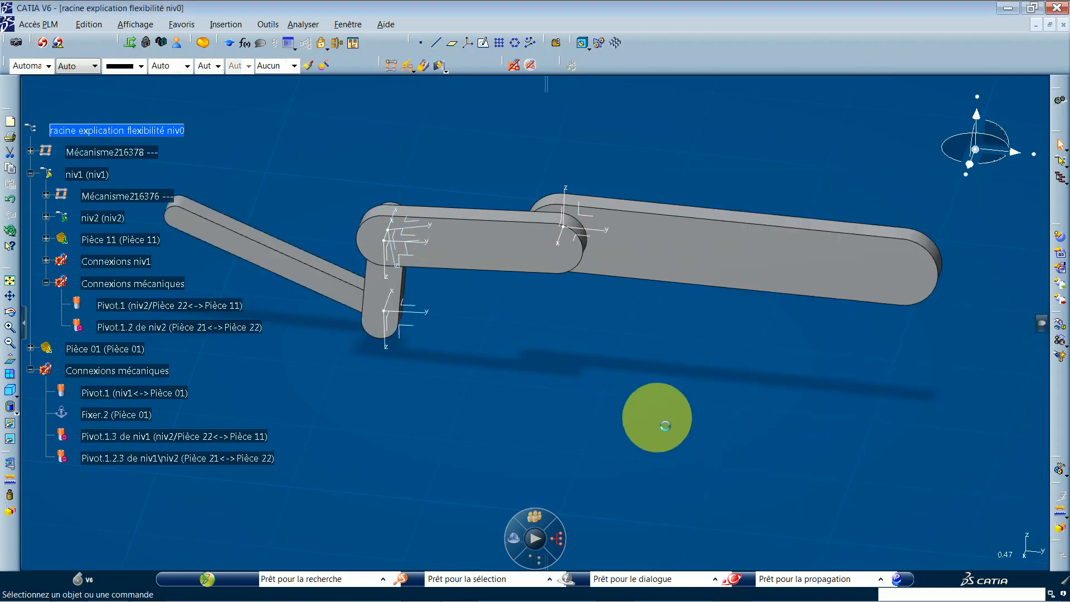
Simulate the root mechanism, moving Commande.1 to about 32°, Commande.4 to about 221° and Commande.5 to about 320°
left_click(430, 70)
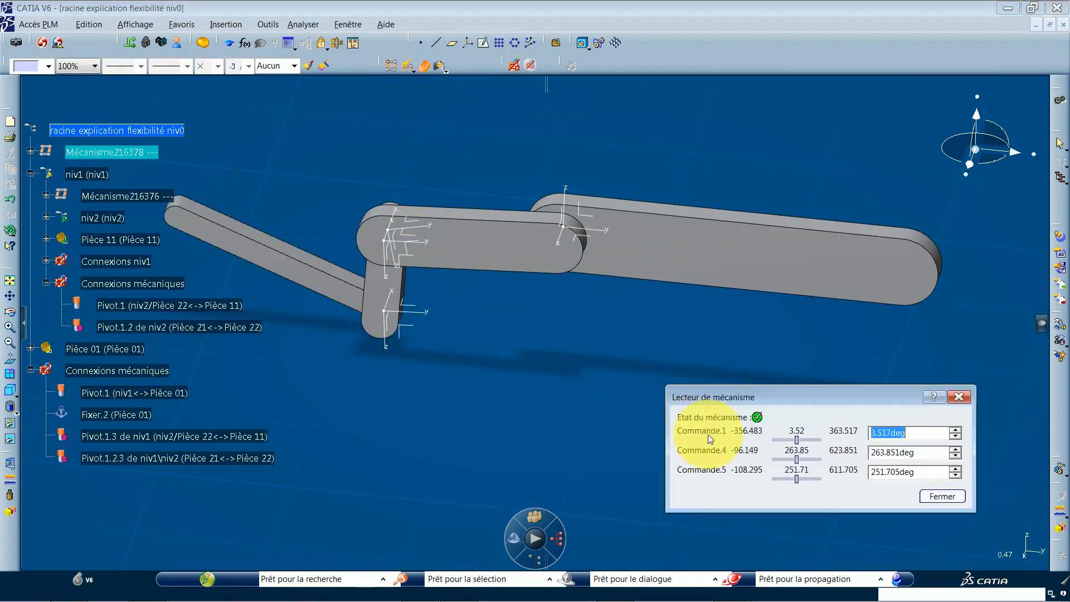
left_click_drag(797, 439, 809, 487)
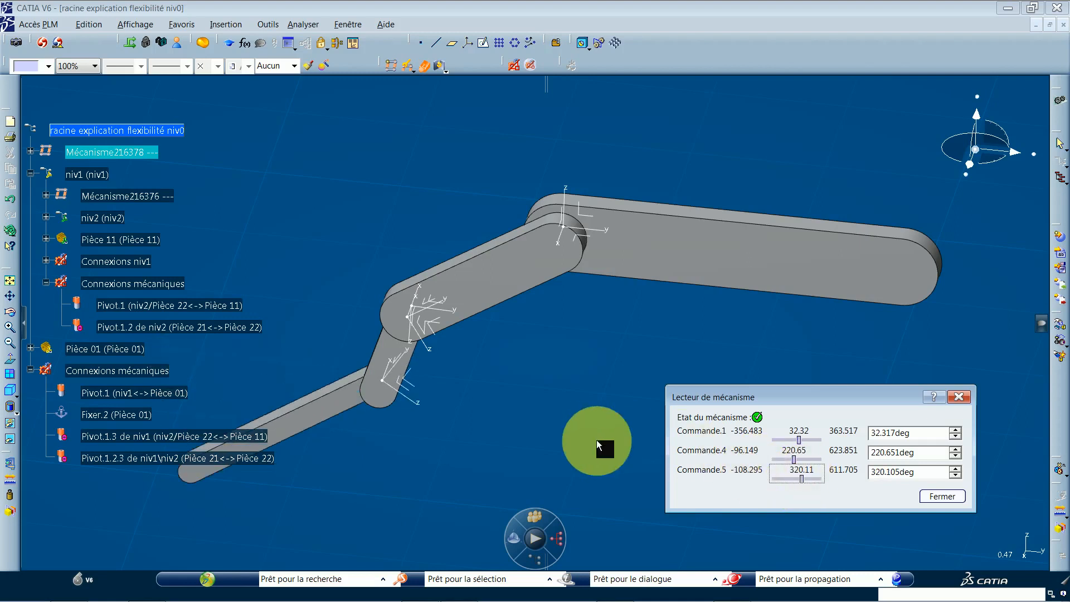